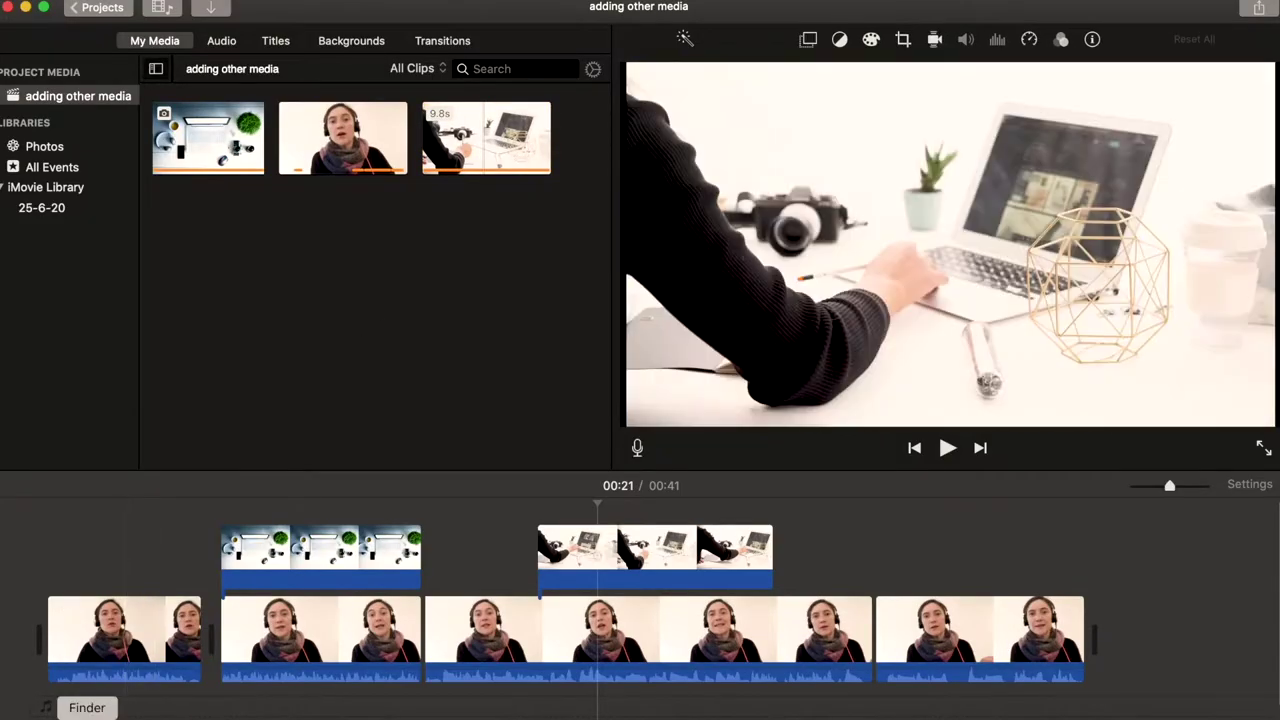
Step: Open a Finder window showing the VIDEO source folder over the iMovie project
{"action": "left_click", "coordinate": [87, 718]}
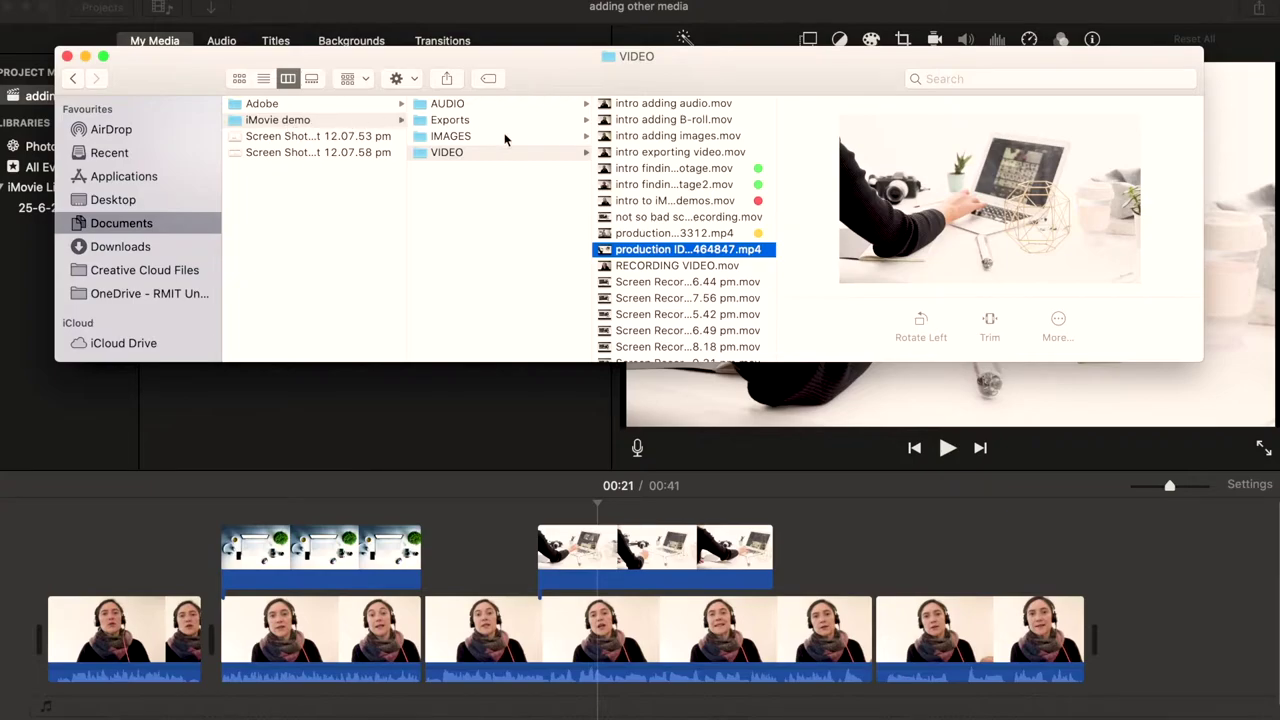
Step: Import Pure_Magic.mp3 from the AUDIO folder into the iMovie media browser
{"action": "left_click", "coordinate": [427, 105]}
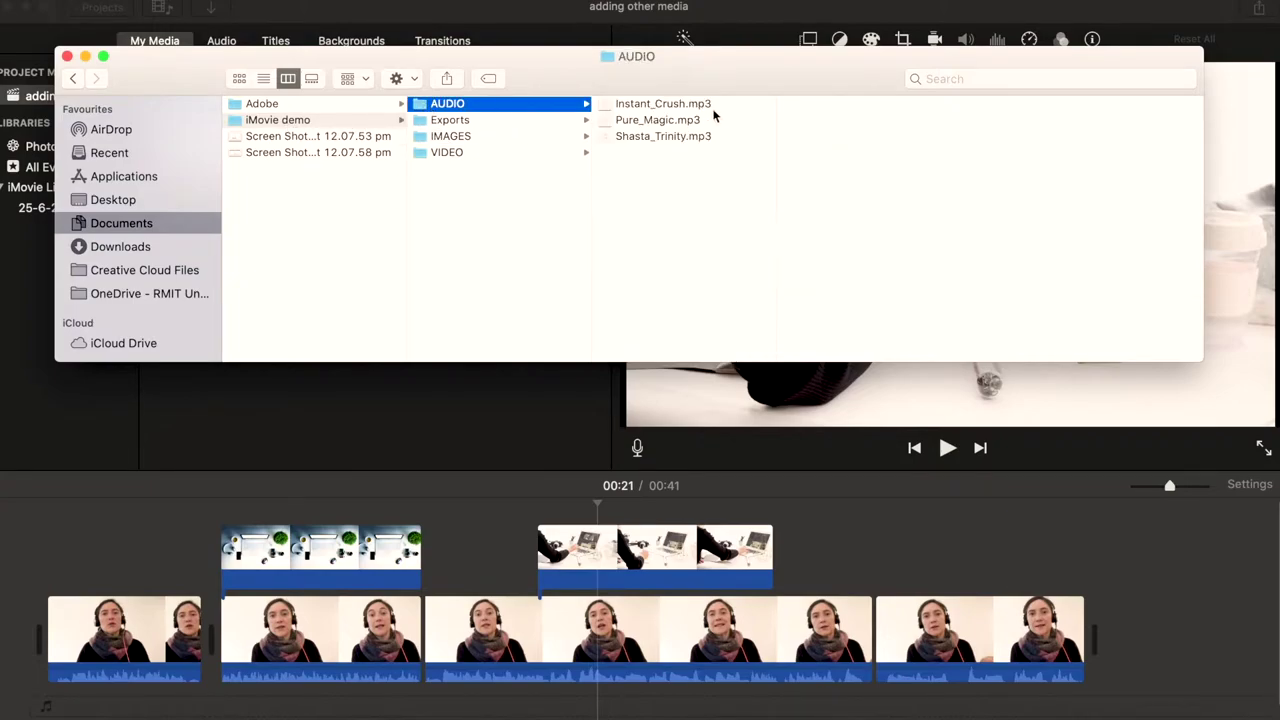
{"action": "left_click", "coordinate": [608, 121]}
{"action": "left_click_drag", "start_coordinate": [607, 122], "coordinate": [352, 412]}
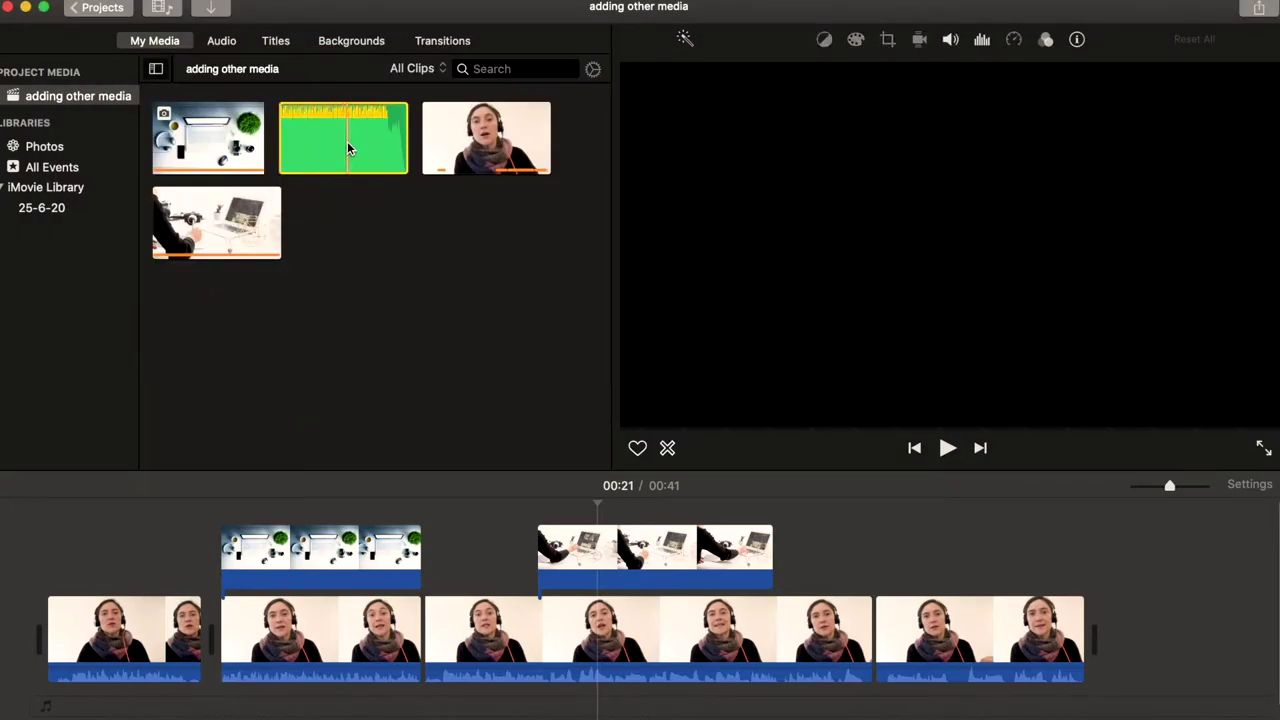
Step: Place the Pure_Magic clip below the video clips, aligned to the project start
{"action": "left_click_drag", "start_coordinate": [346, 150], "coordinate": [343, 378]}
{"action": "left_click_drag", "start_coordinate": [298, 487], "coordinate": [30, 702]}
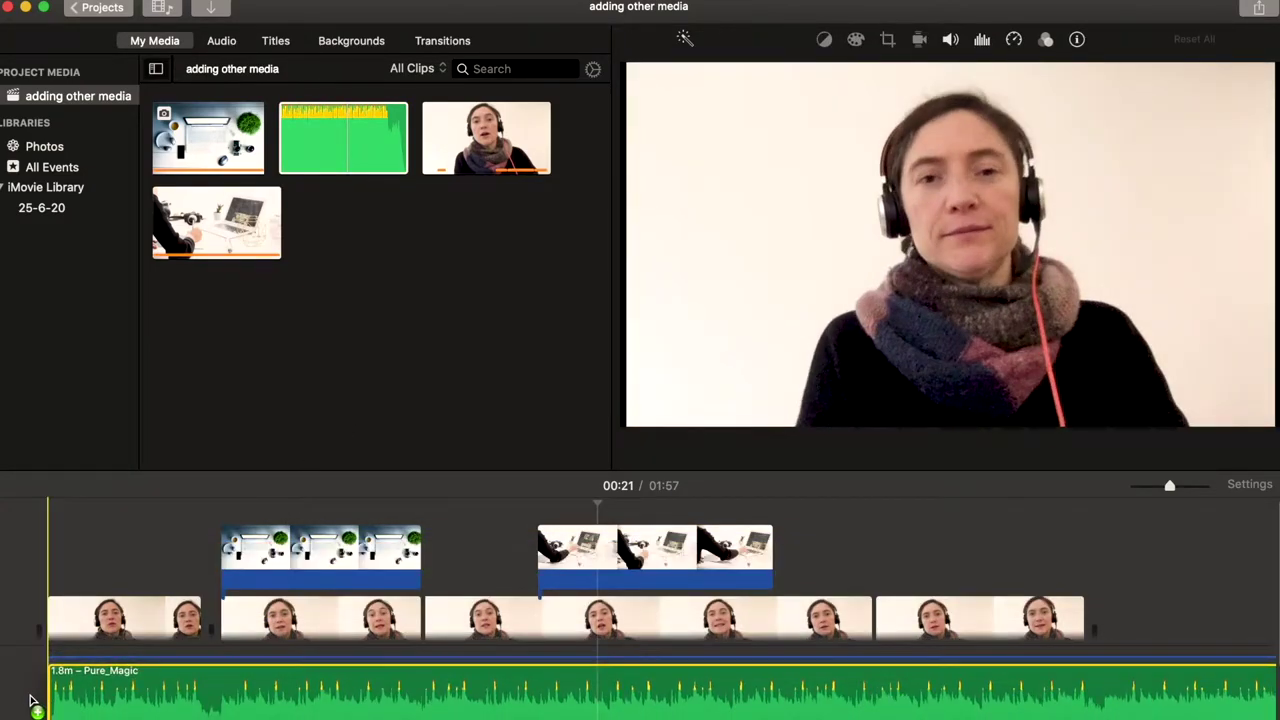
{"action": "left_click_drag", "start_coordinate": [30, 702], "coordinate": [34, 699]}
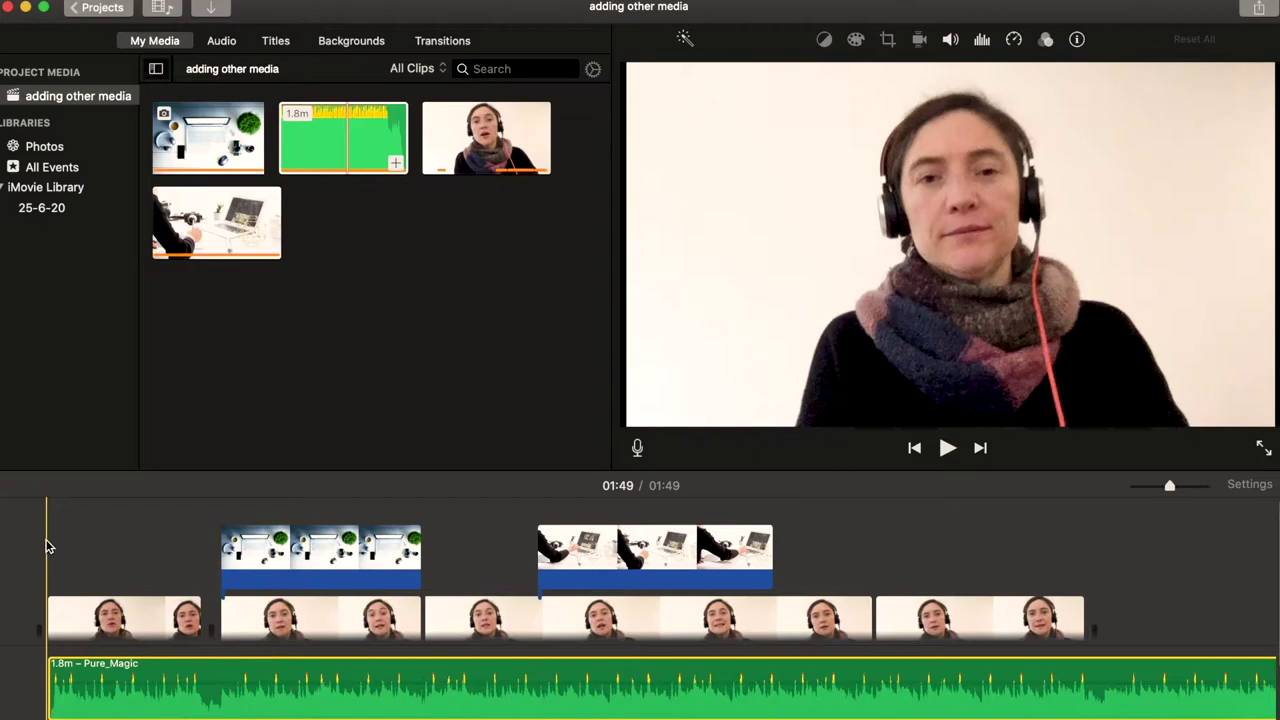
{"action": "left_click", "coordinate": [48, 545]}
Step: Lower the Pure_Magic music volume to about 10% and play it back to check
{"action": "key", "text": "space"}
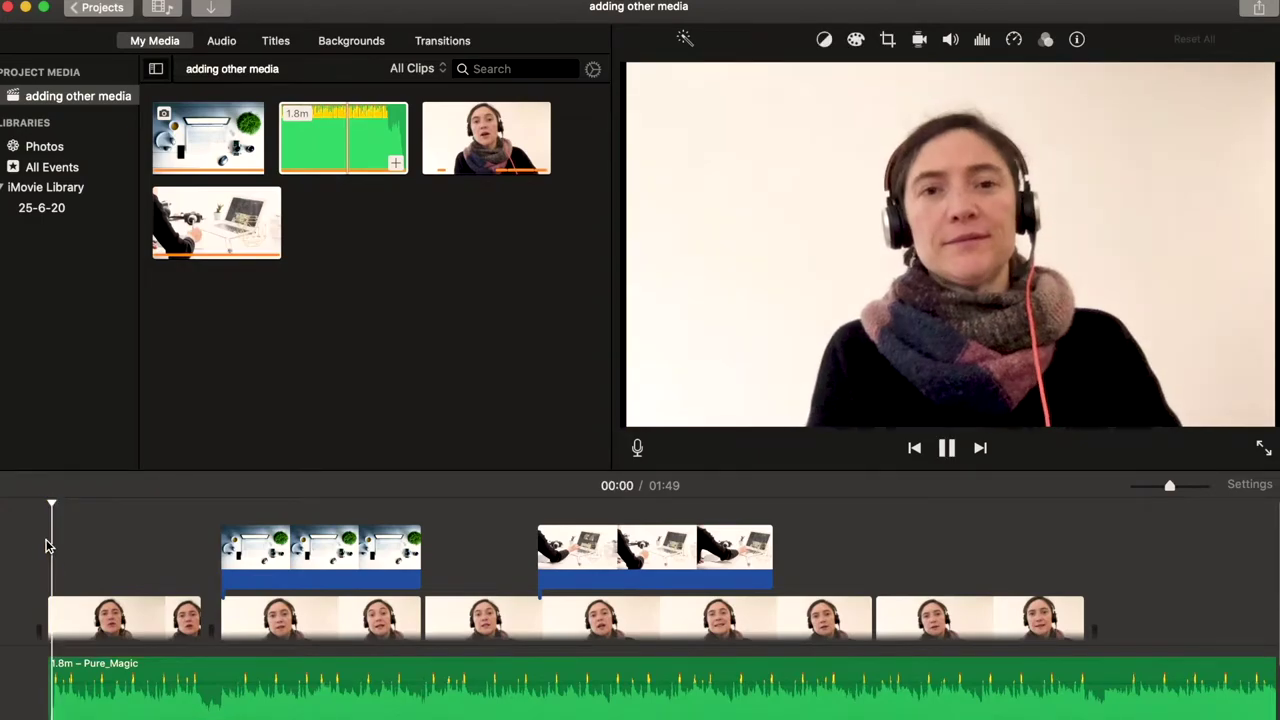
{"action": "key", "text": "space"}
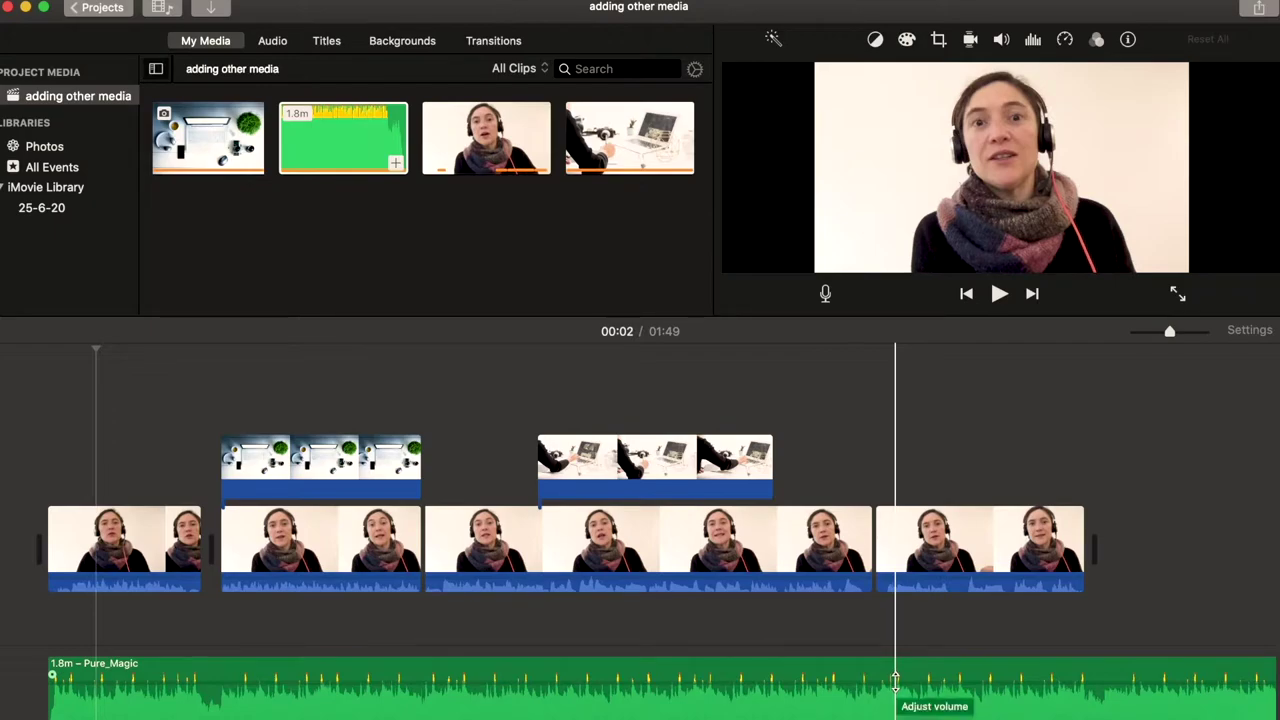
{"action": "left_click_drag", "start_coordinate": [895, 681], "coordinate": [898, 693]}
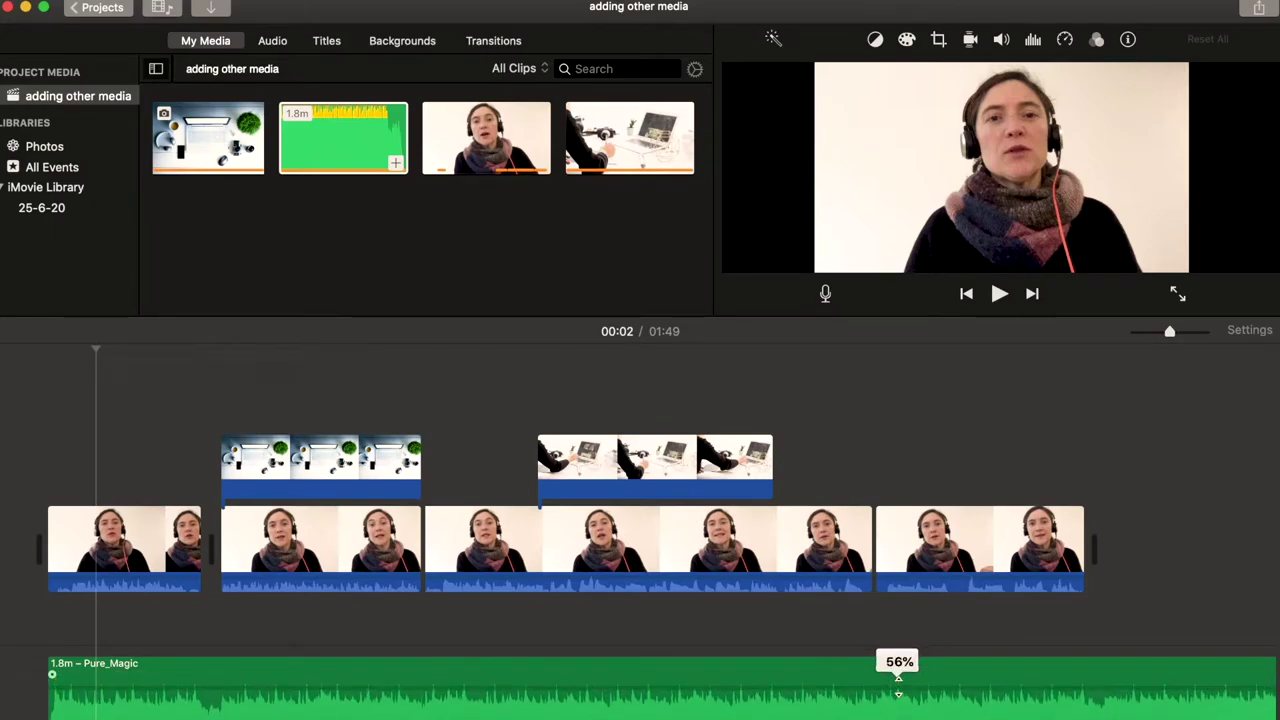
{"action": "left_click_drag", "start_coordinate": [898, 696], "coordinate": [899, 703]}
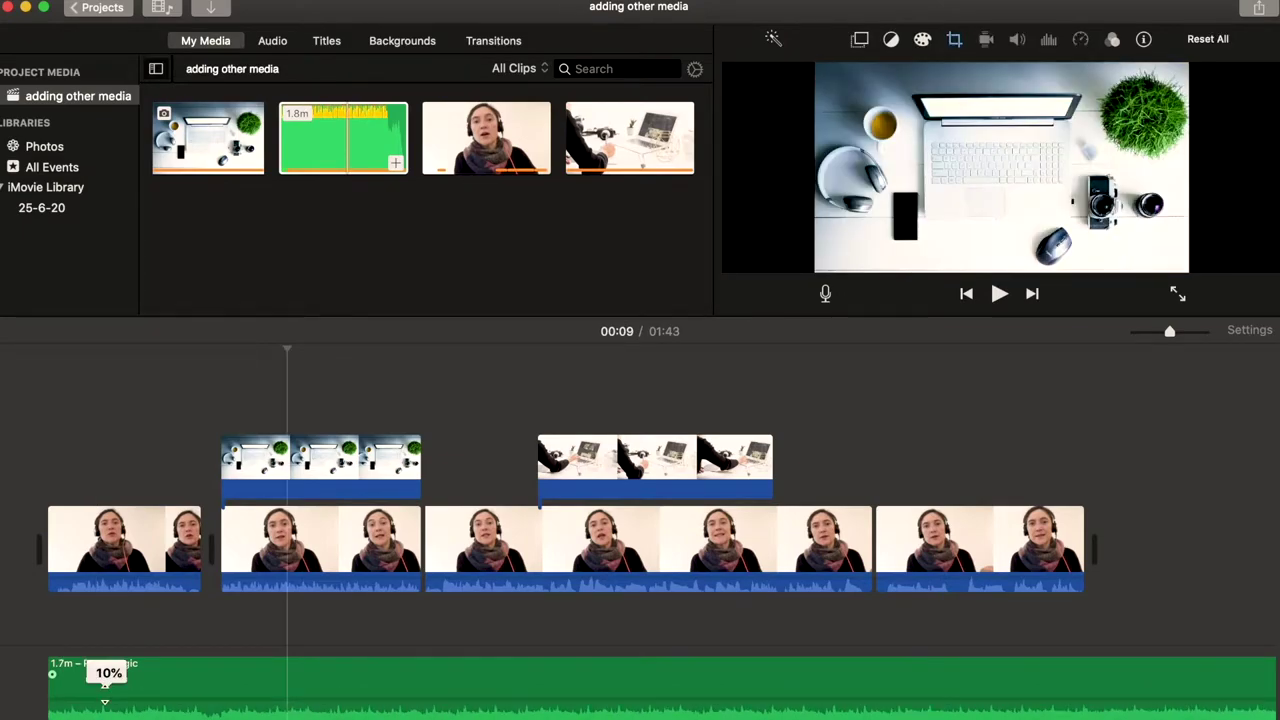
{"action": "left_click_drag", "start_coordinate": [104, 700], "coordinate": [104, 690]}
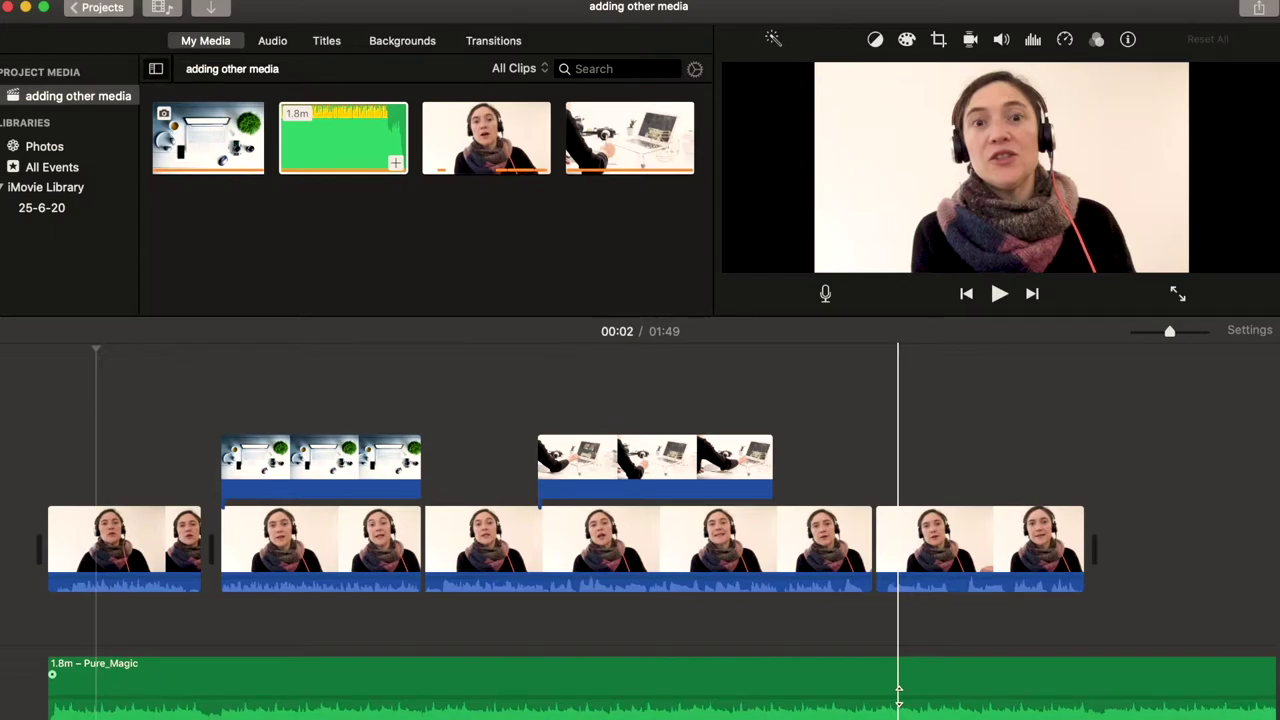
{"action": "key", "text": "space"}
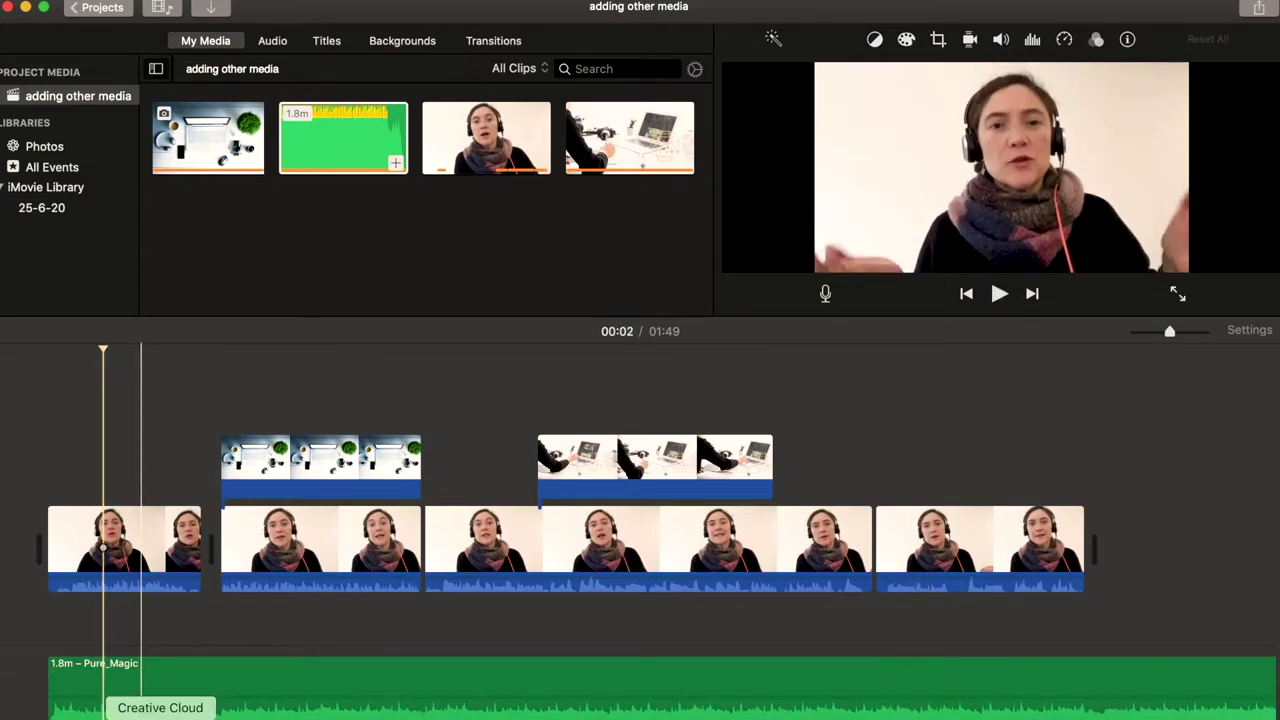
{"action": "left_click", "coordinate": [48, 370]}
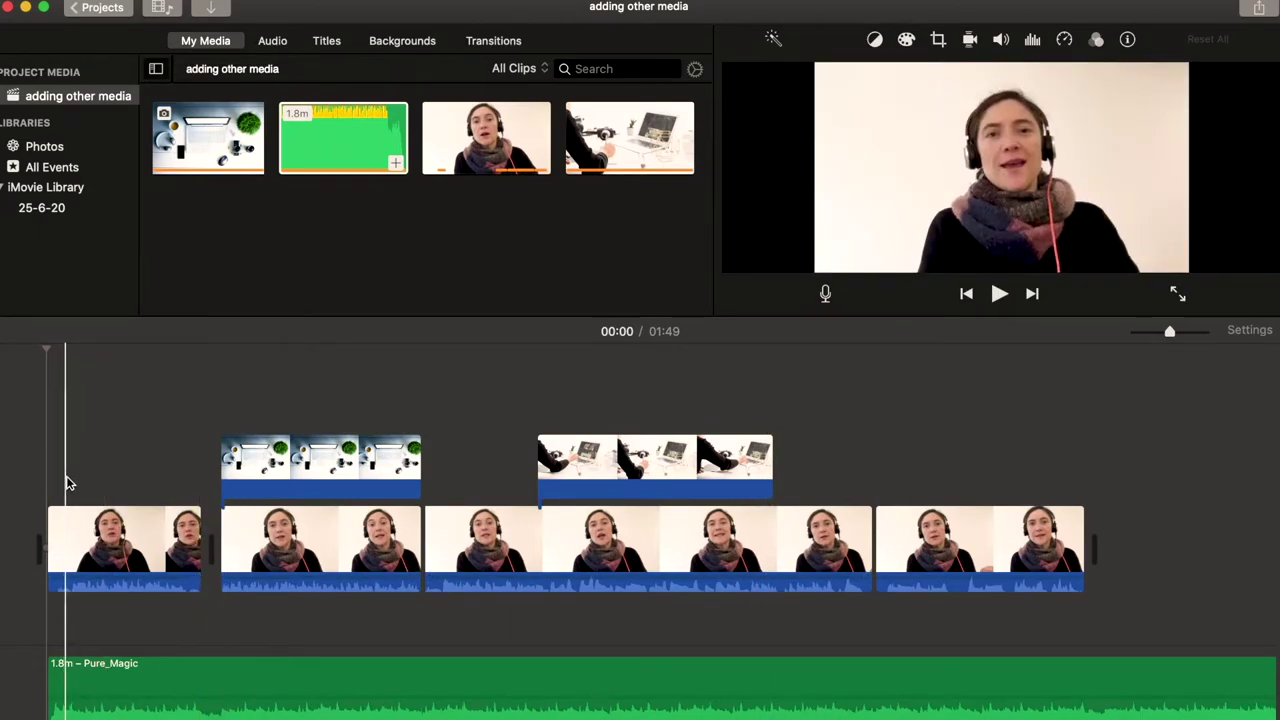
{"action": "left_click", "coordinate": [254, 460]}
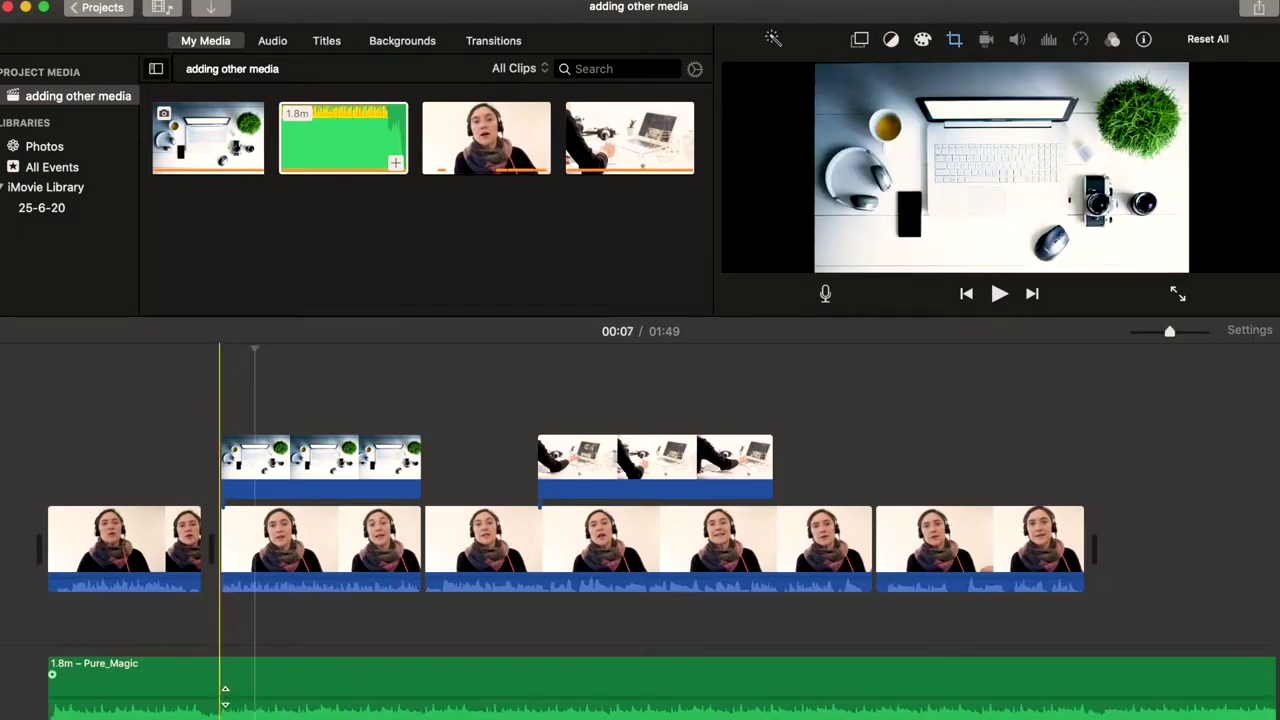
Step: Trim the opening off the Pure_Magic clip and move it back to the project start
{"action": "mouse_move", "coordinate": [226, 695]}
{"action": "left_mouse_down"}
{"action": "mouse_move", "coordinate": [223, 672]}
{"action": "mouse_move", "coordinate": [220, 690]}
{"action": "left_mouse_up"}
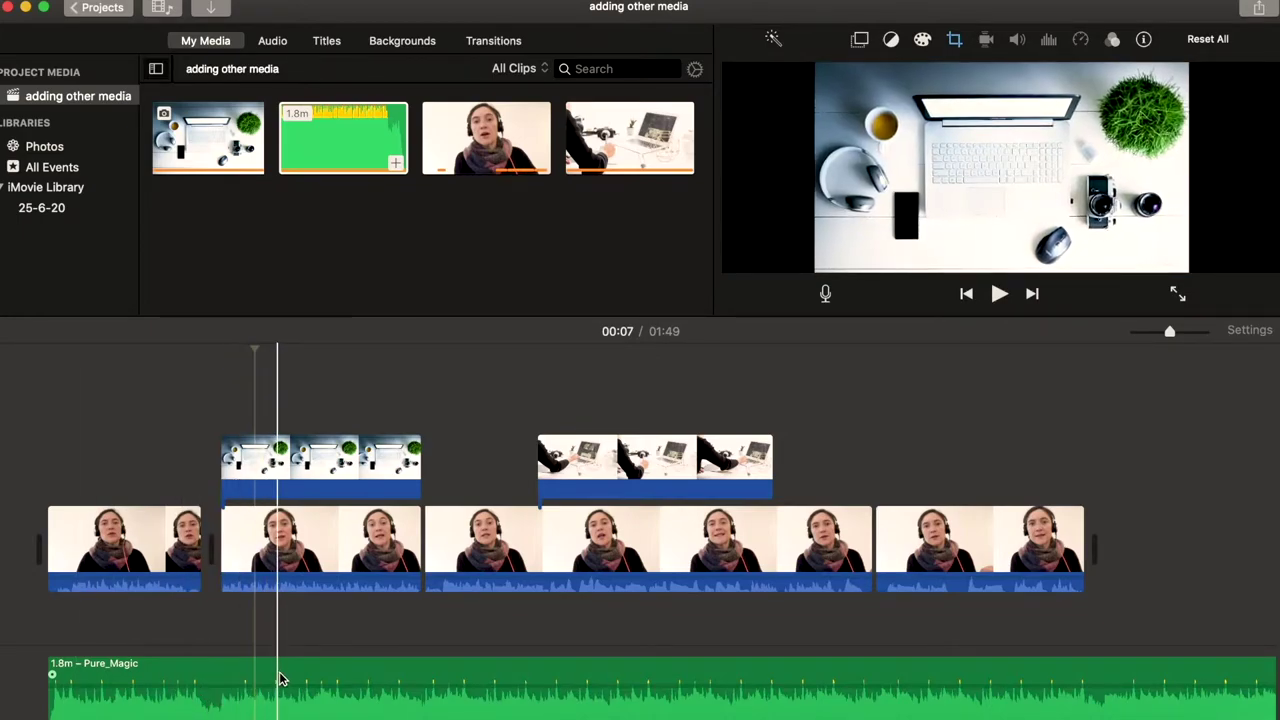
{"action": "left_click", "coordinate": [580, 680]}
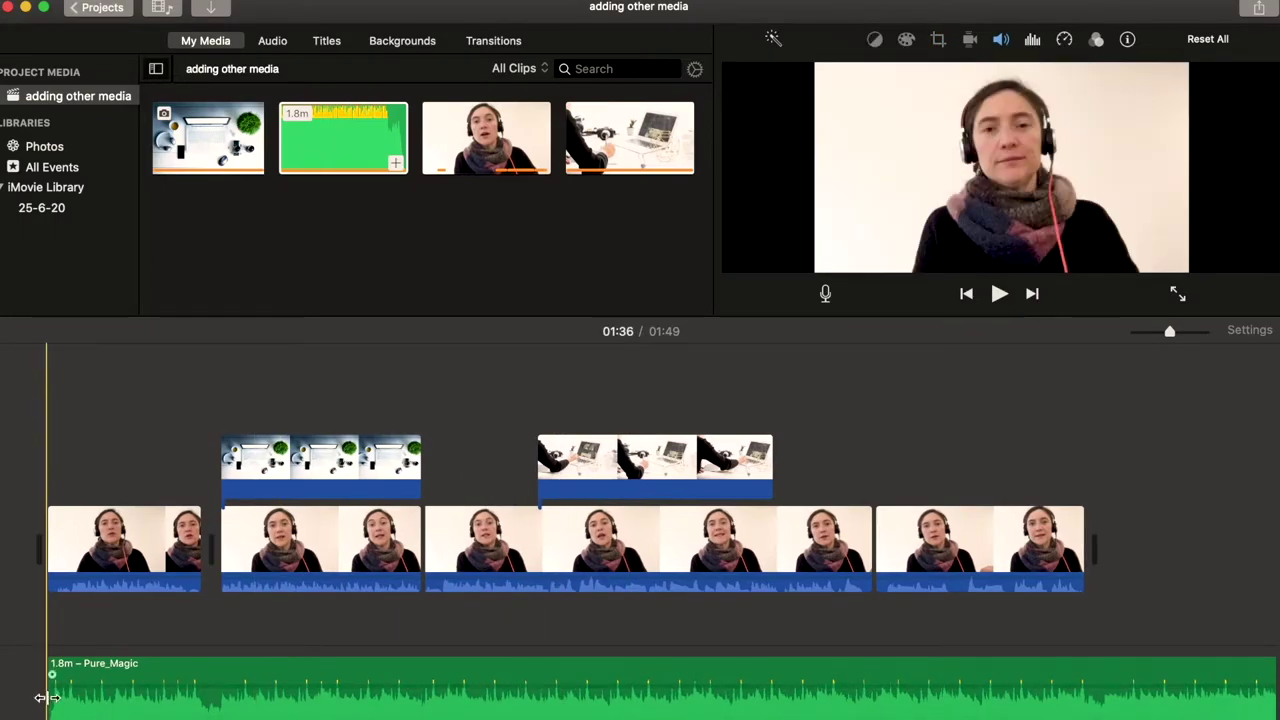
{"action": "left_click_drag", "start_coordinate": [46, 697], "coordinate": [210, 676]}
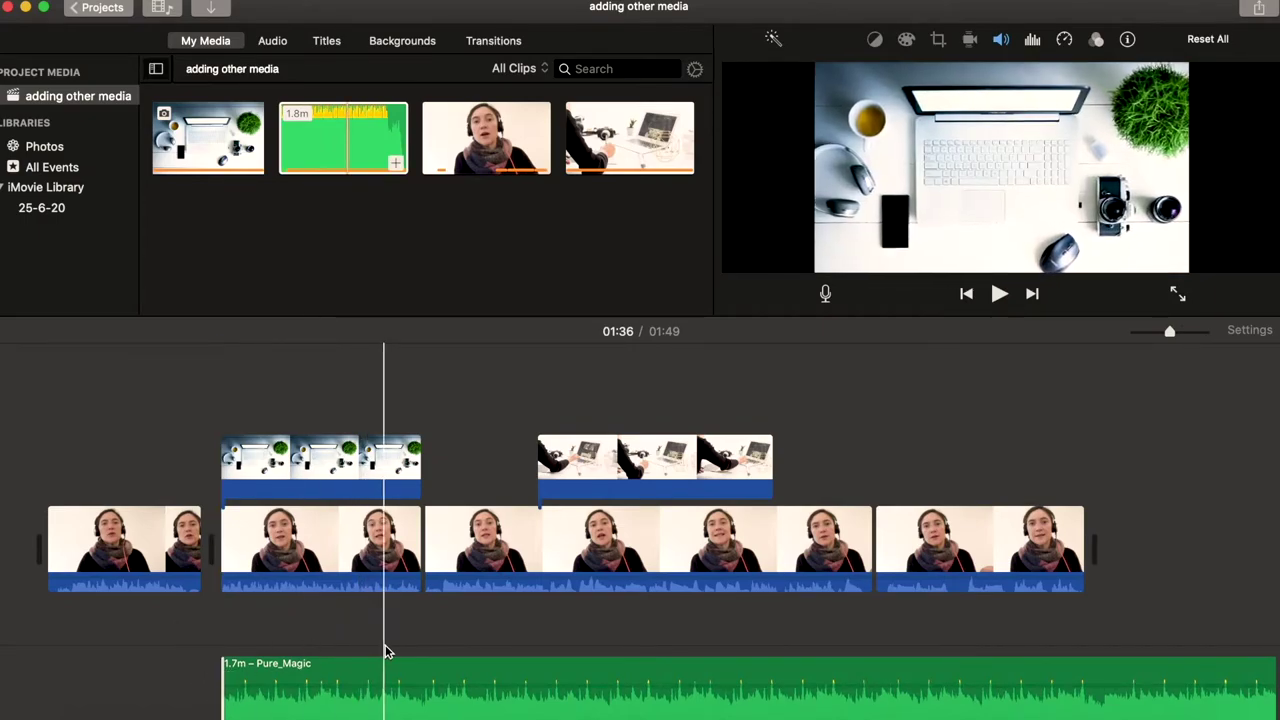
{"action": "left_click_drag", "start_coordinate": [387, 670], "coordinate": [100, 706]}
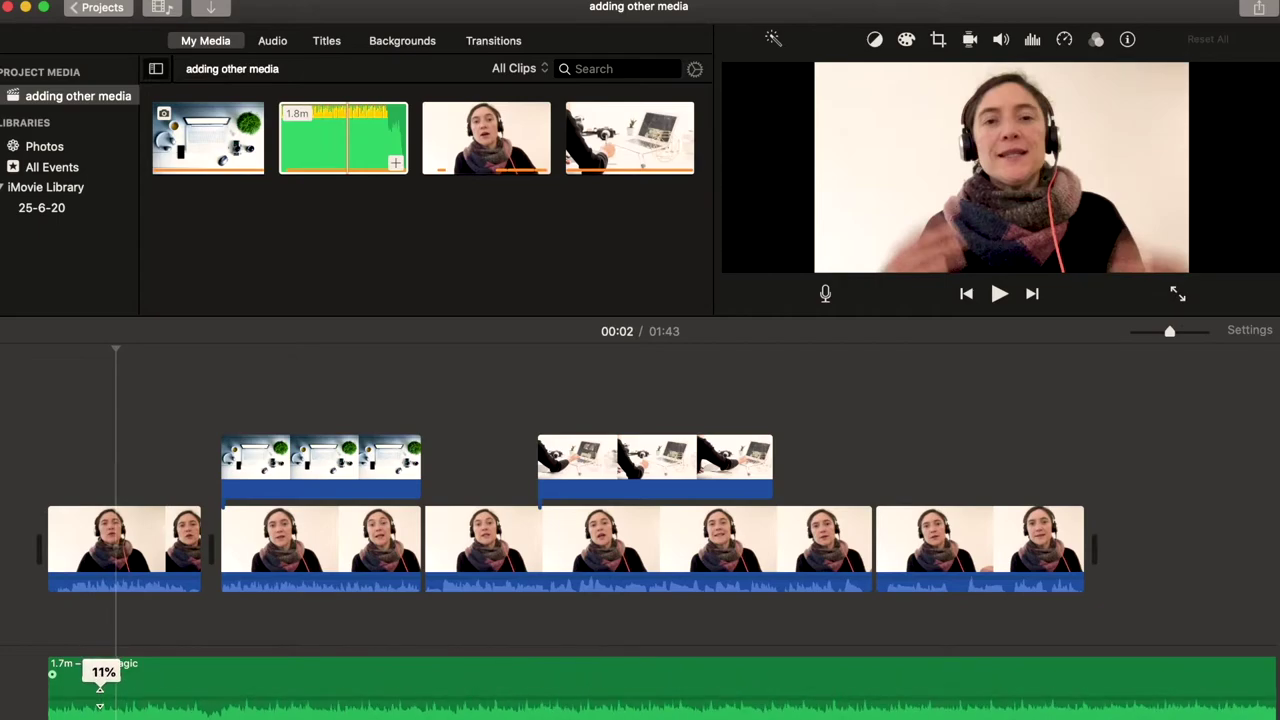
Step: Lower the music volume further to about 7% and play the project to check
{"action": "key", "text": "space"}
{"action": "key", "text": "space"}
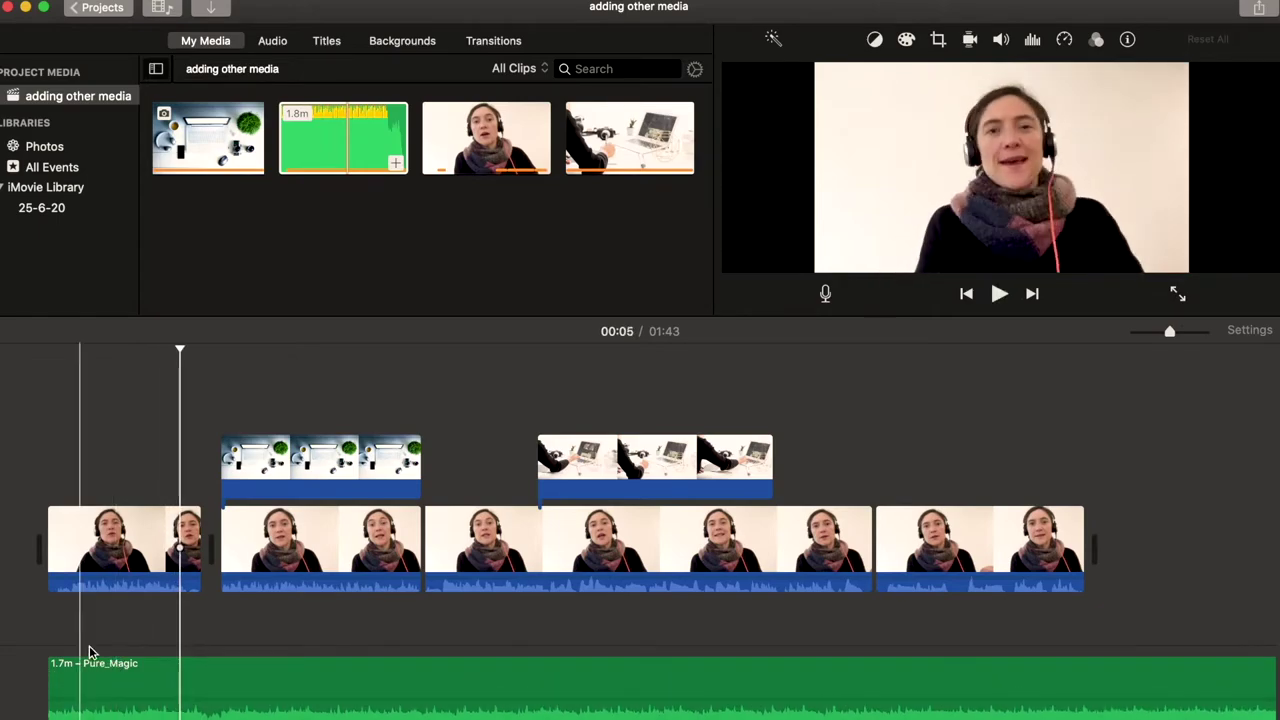
{"action": "left_click_drag", "start_coordinate": [109, 690], "coordinate": [110, 692]}
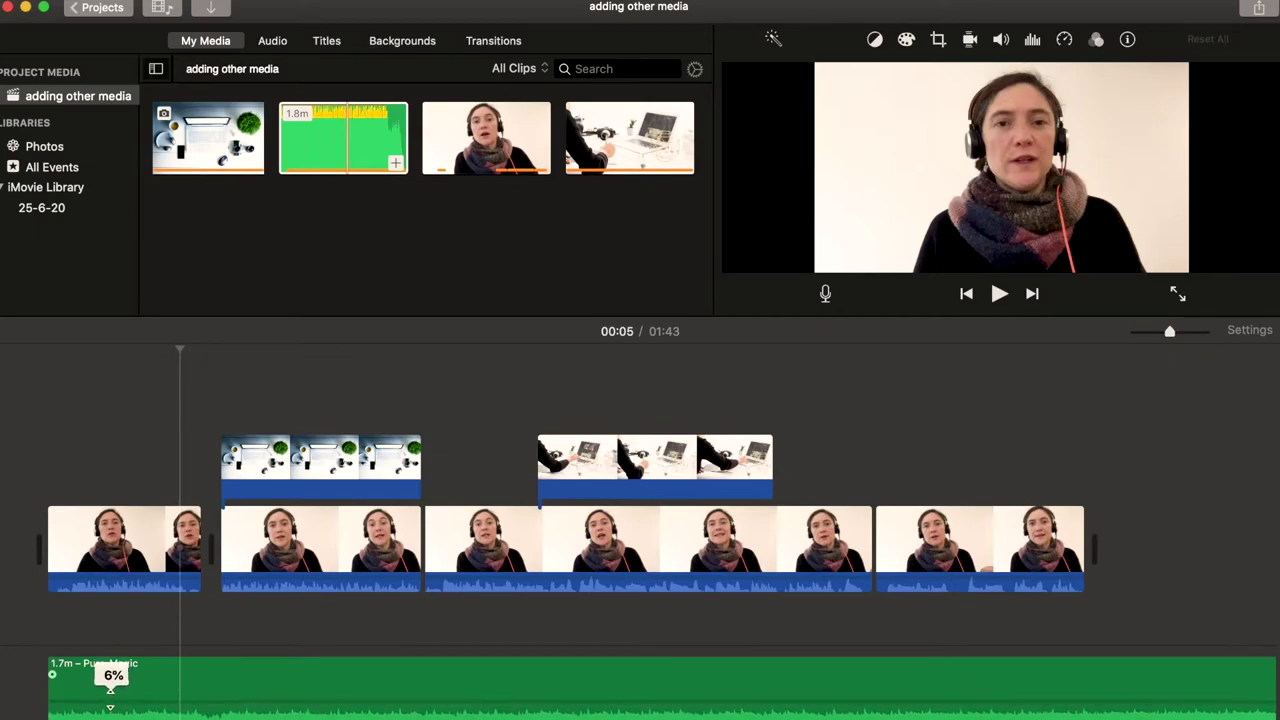
{"action": "left_click_drag", "start_coordinate": [110, 688], "coordinate": [110, 691]}
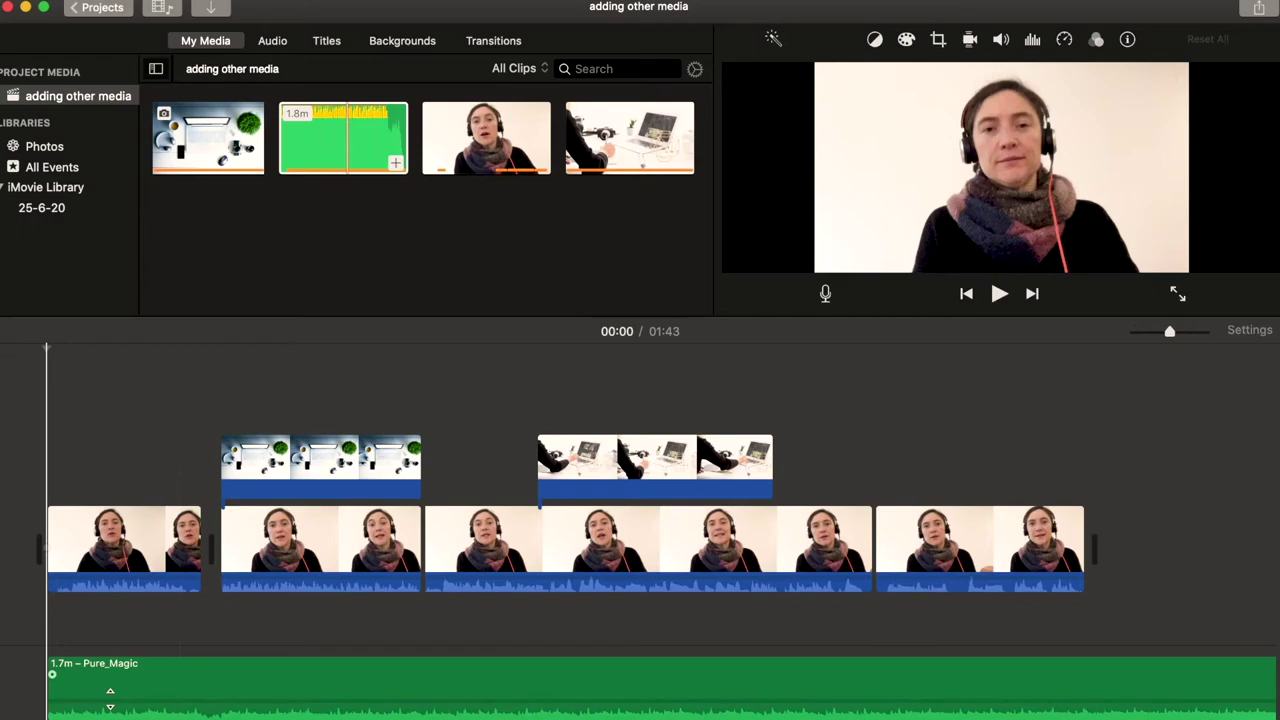
{"action": "key", "text": "space"}
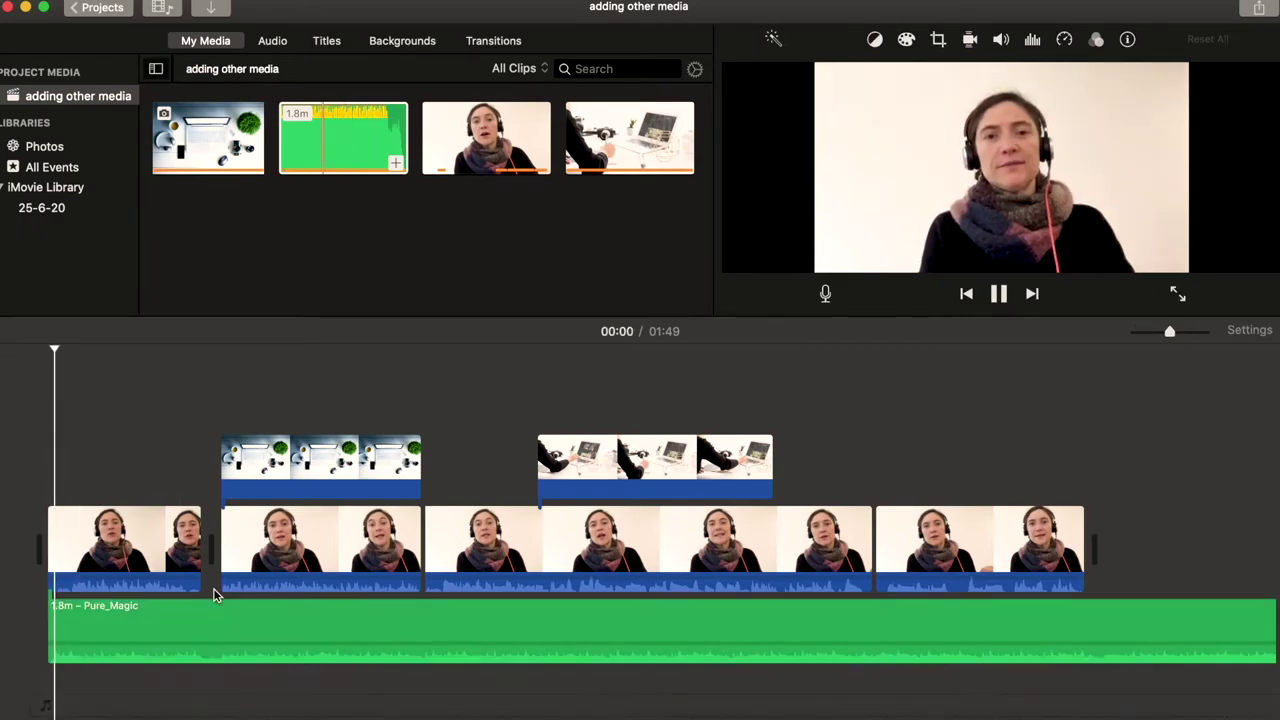
{"action": "left_click", "coordinate": [213, 594]}
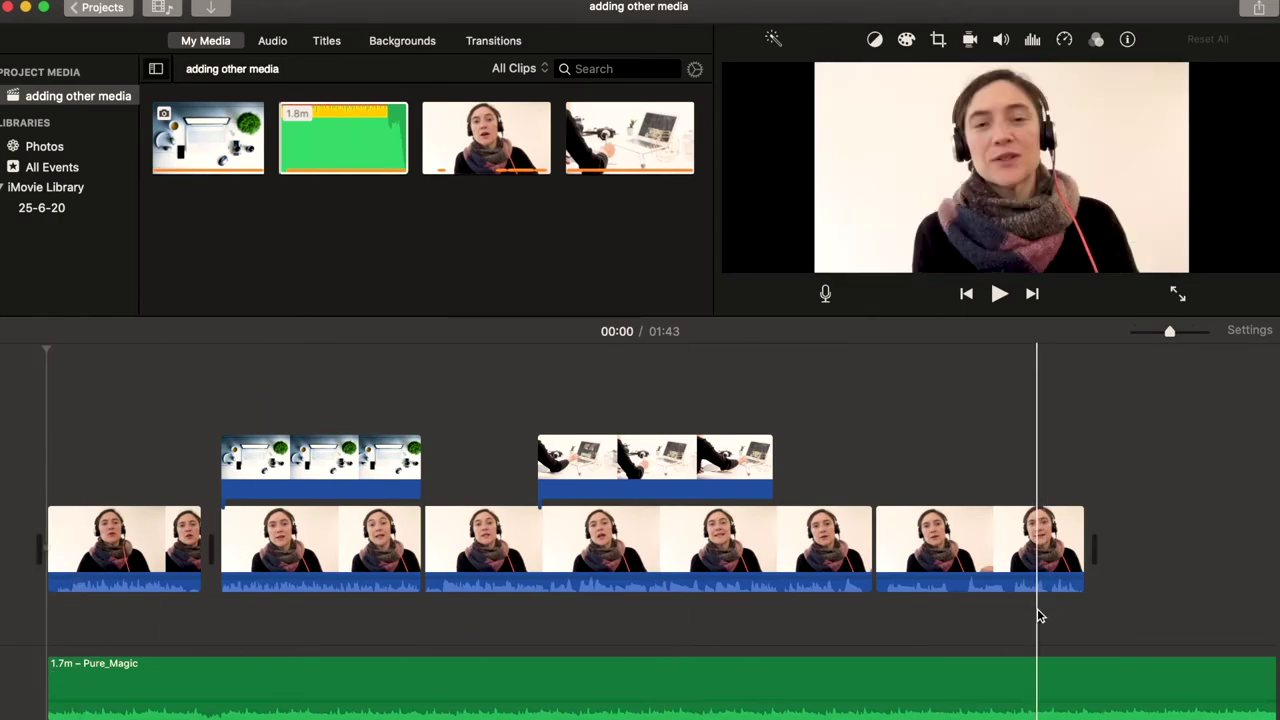
Step: Split the Pure_Magic music where the video ends at 00:41 and delete the leftover piece
{"action": "left_click", "coordinate": [1103, 673]}
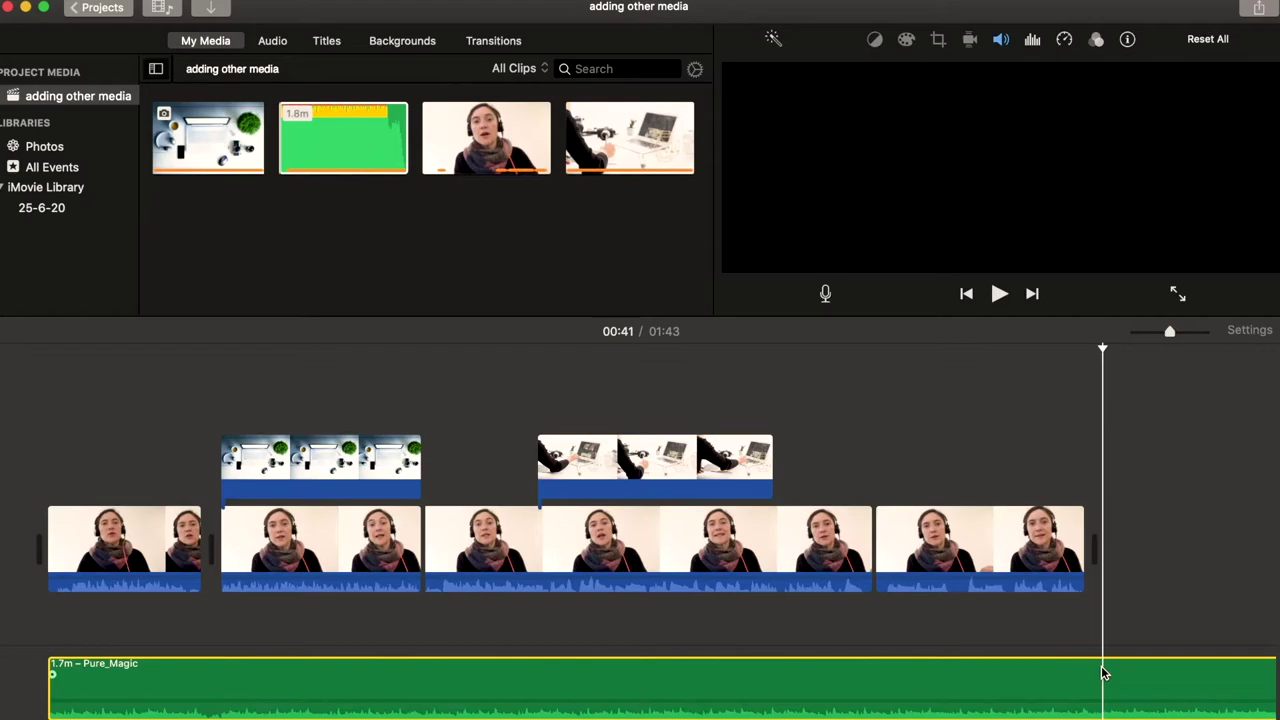
{"action": "key", "text": "super+b"}
{"action": "key", "text": "super+minus"}
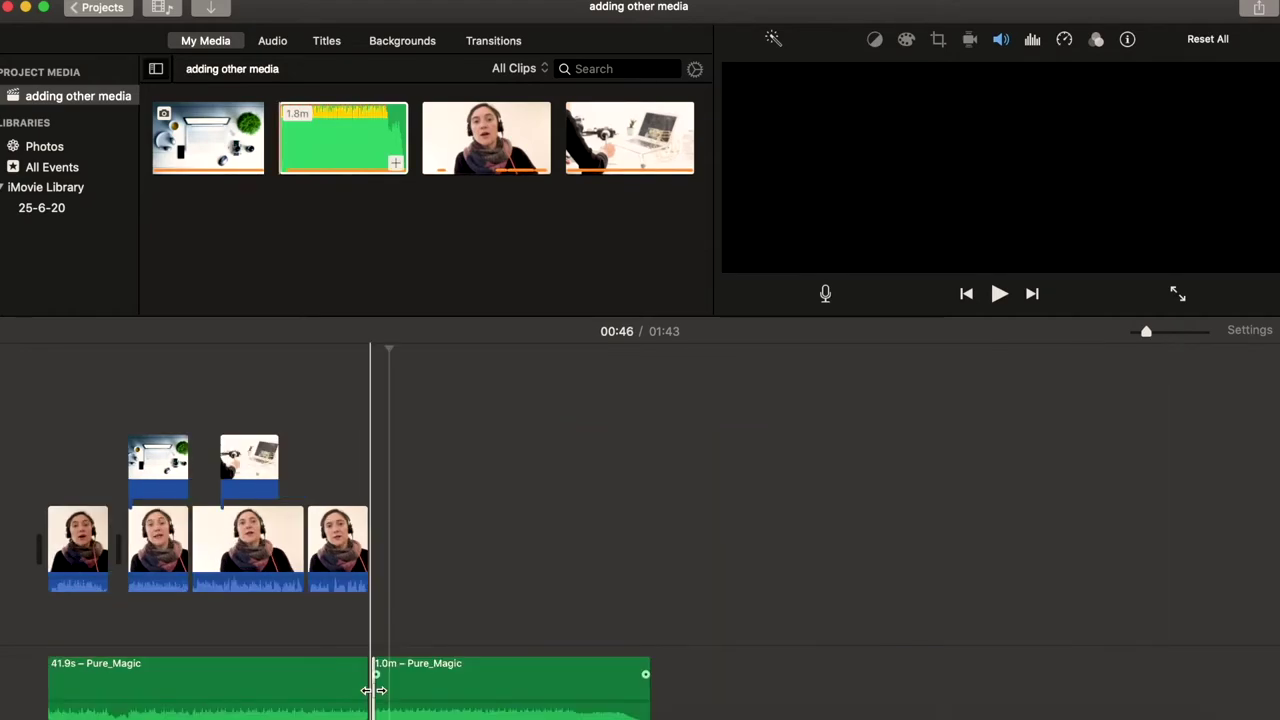
{"action": "left_click", "coordinate": [497, 692]}
{"action": "key", "text": "Delete"}
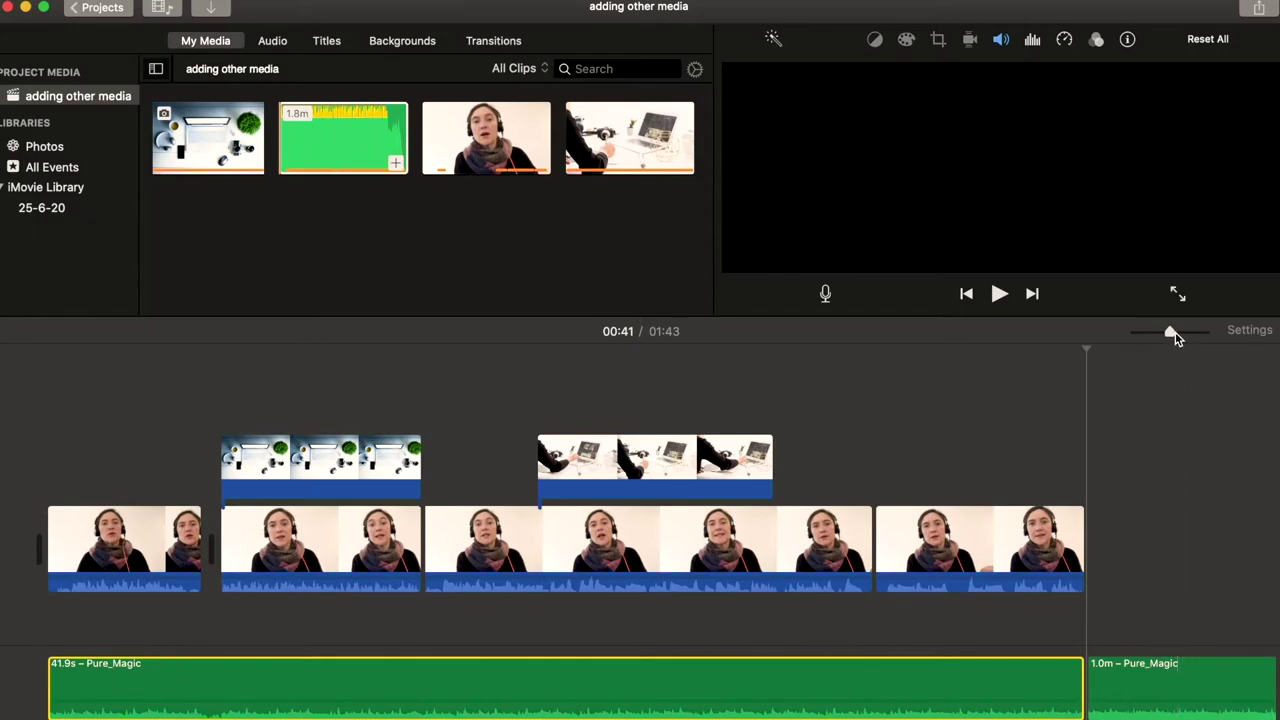
{"action": "left_click_drag", "start_coordinate": [1172, 334], "coordinate": [1120, 342]}
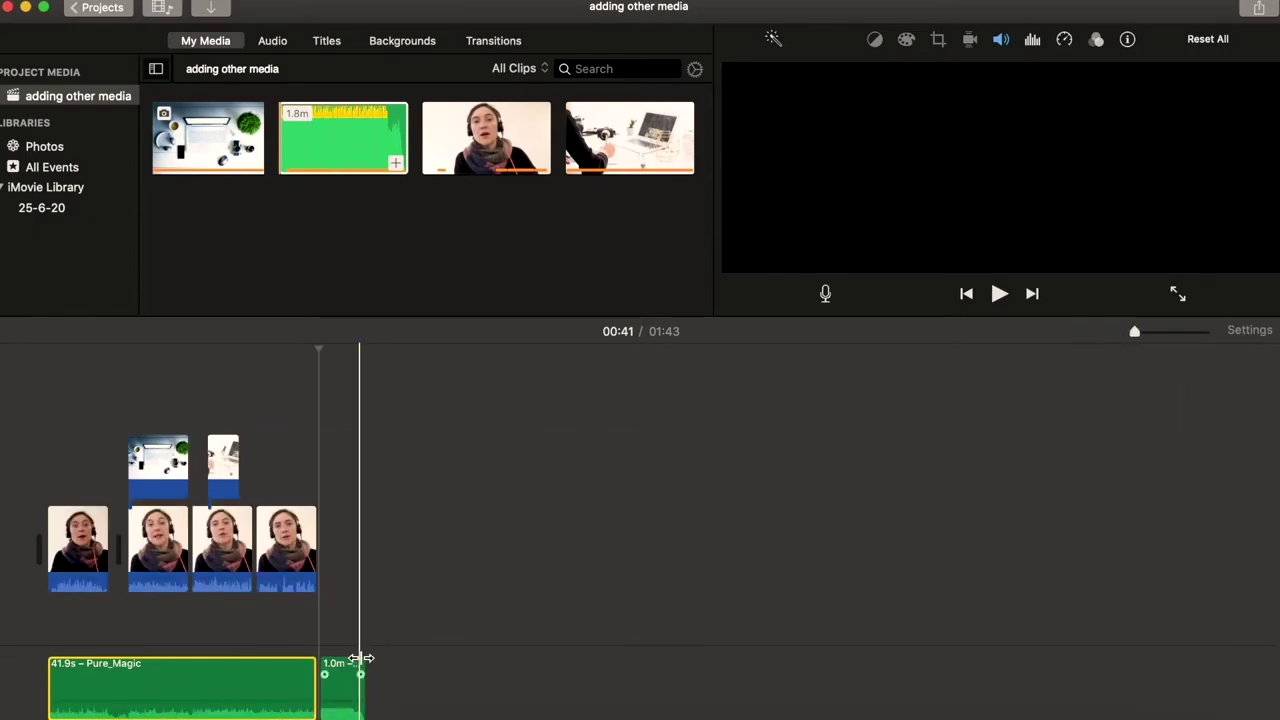
{"action": "left_click_drag", "start_coordinate": [363, 667], "coordinate": [368, 667]}
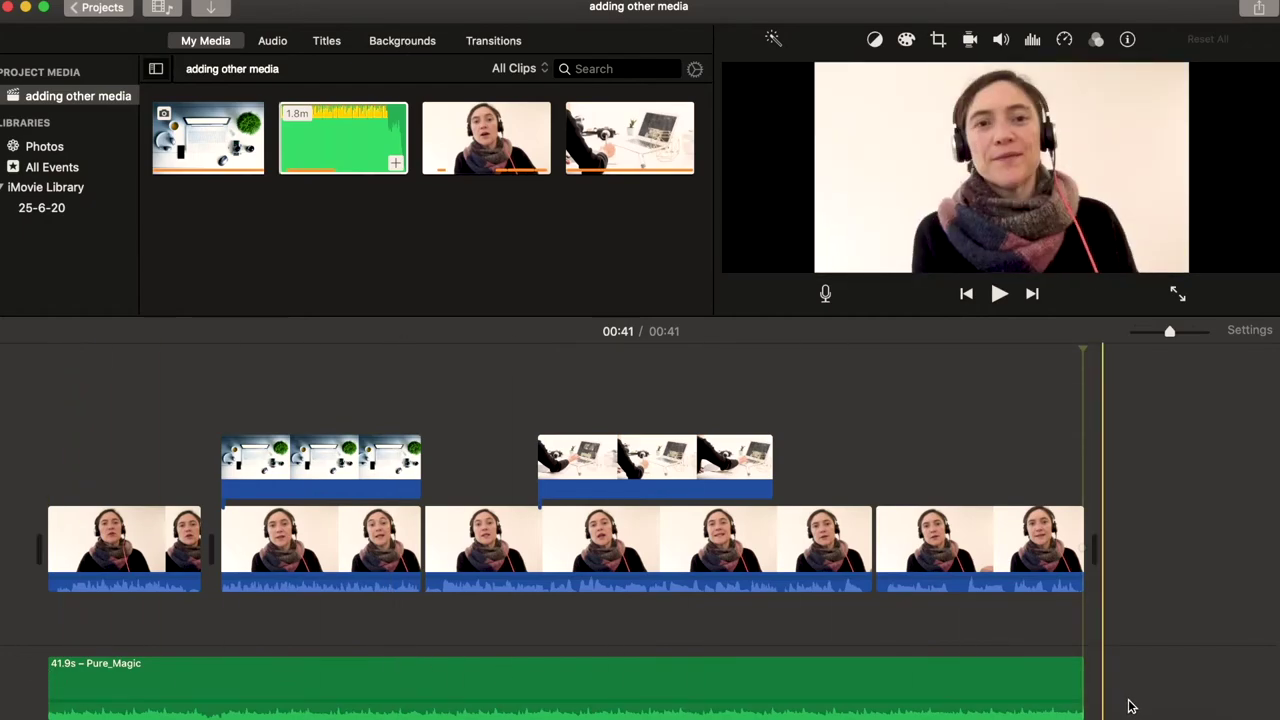
{"action": "left_click", "coordinate": [637, 468]}
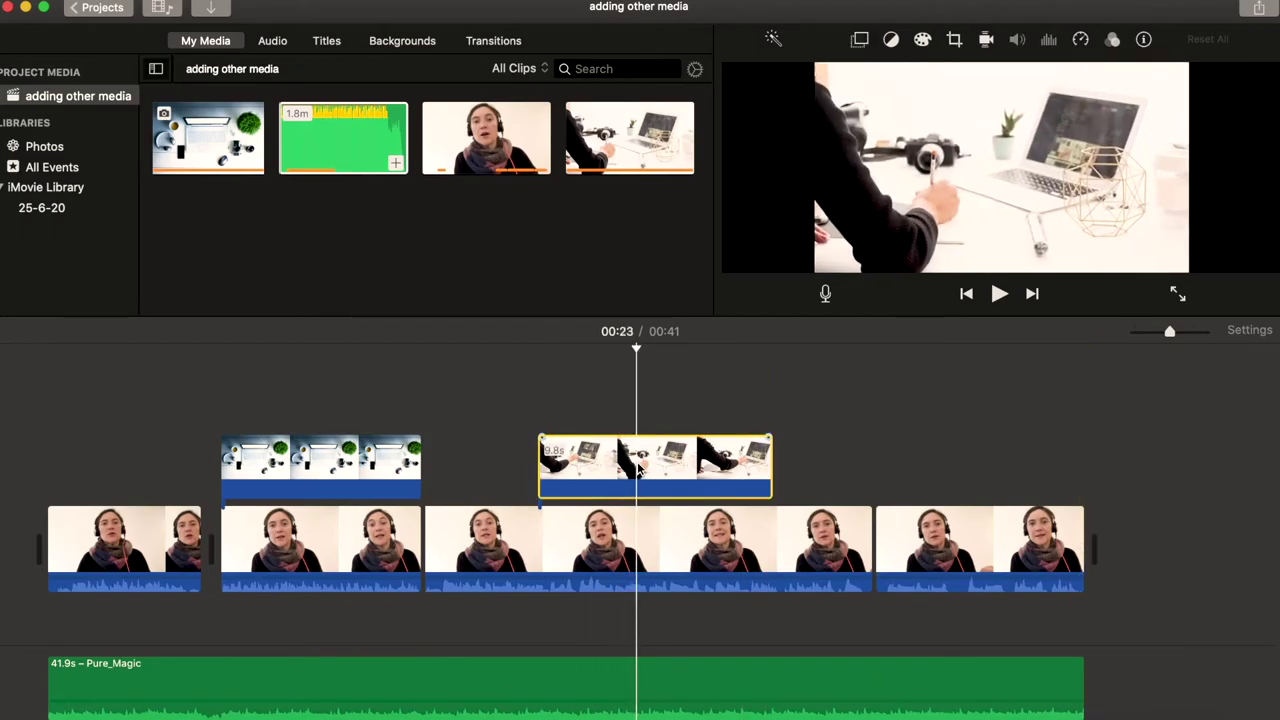
{"action": "left_click", "coordinate": [313, 455]}
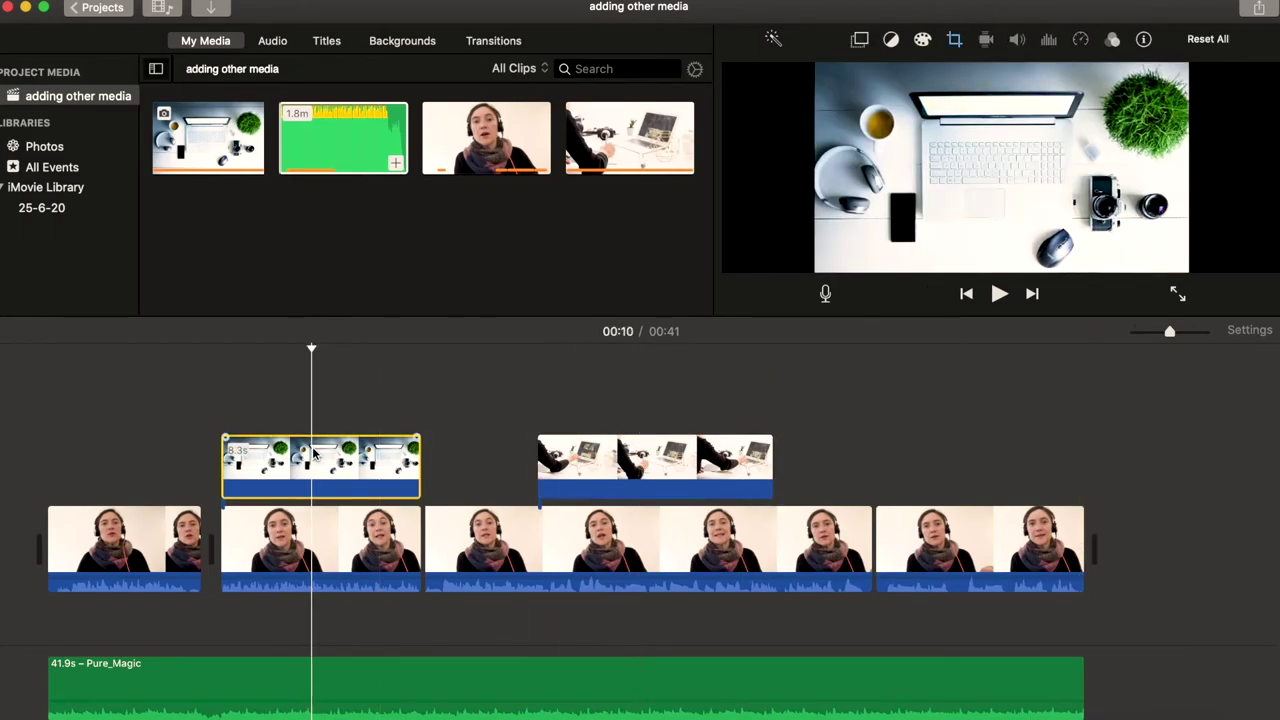
{"action": "left_click", "coordinate": [36, 427]}
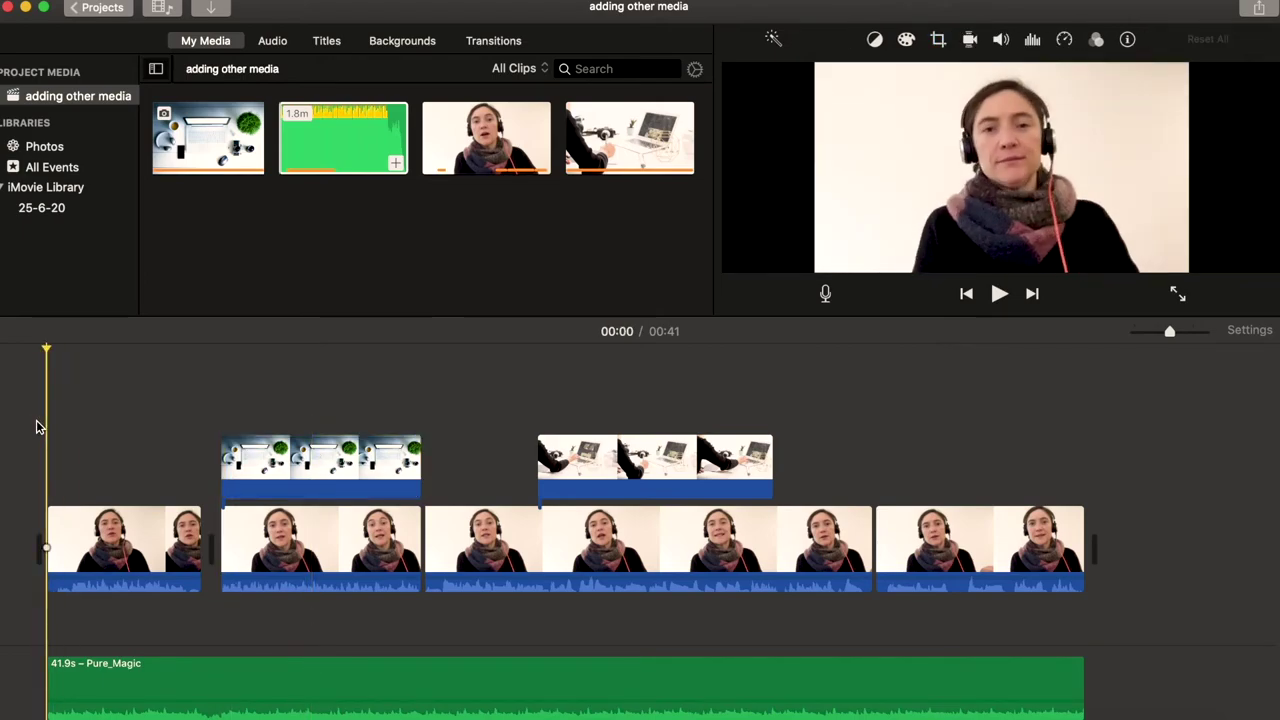